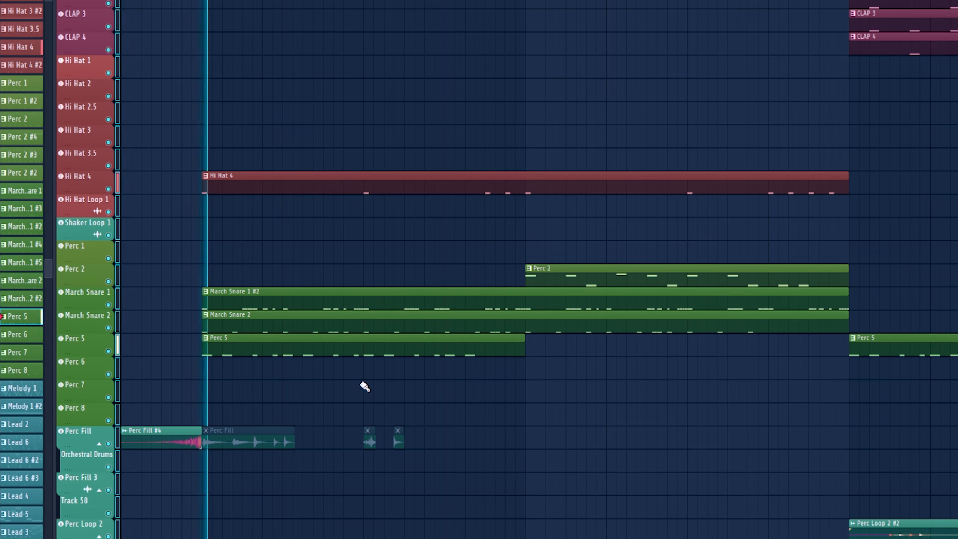
Step: Review the percussion, hi-hat, clap and kick clips in the section before the second kick pattern during playback
{"action": "scroll", "coordinate": [364, 387], "scroll_direction": "down", "scroll_amount": 5}
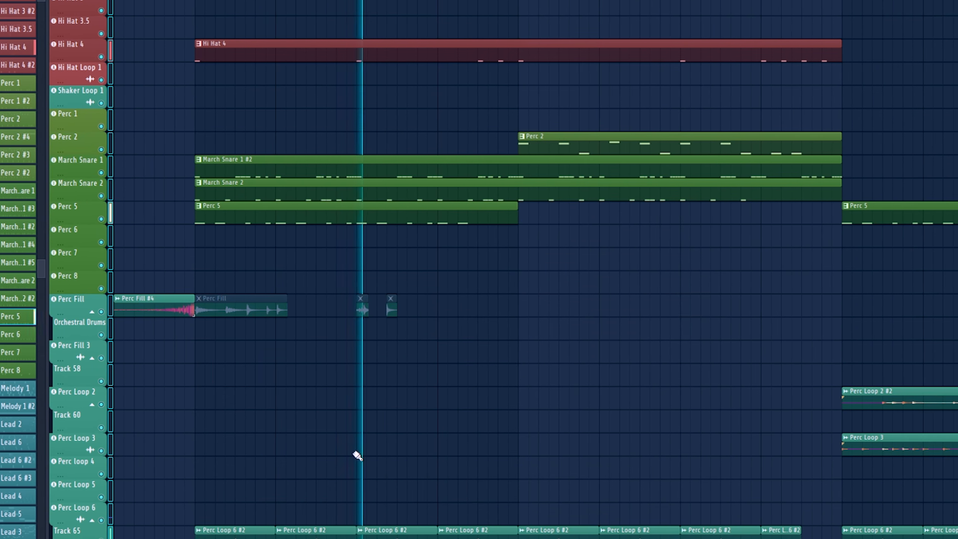
{"action": "scroll", "coordinate": [352, 456], "scroll_direction": "up", "scroll_amount": 10}
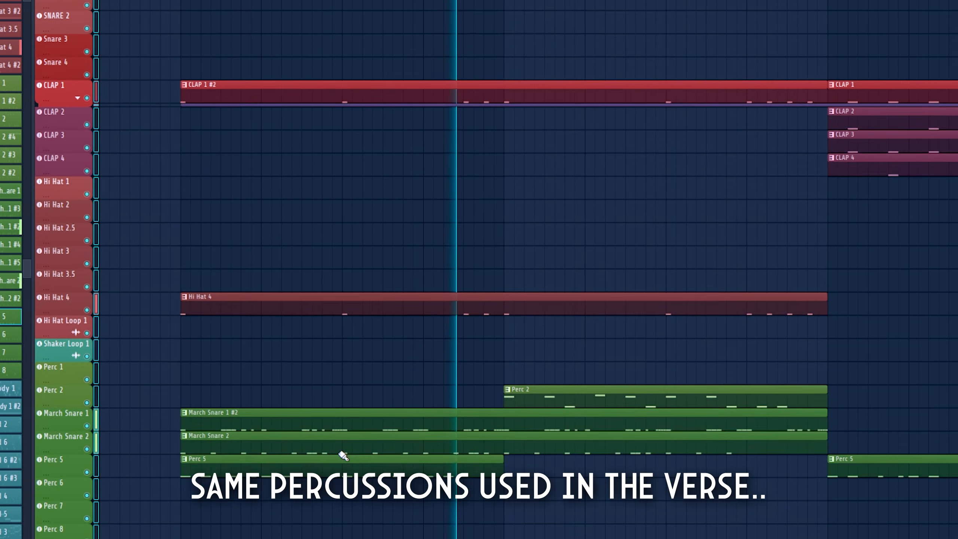
{"action": "scroll", "coordinate": [331, 456], "scroll_direction": "up", "scroll_amount": 5}
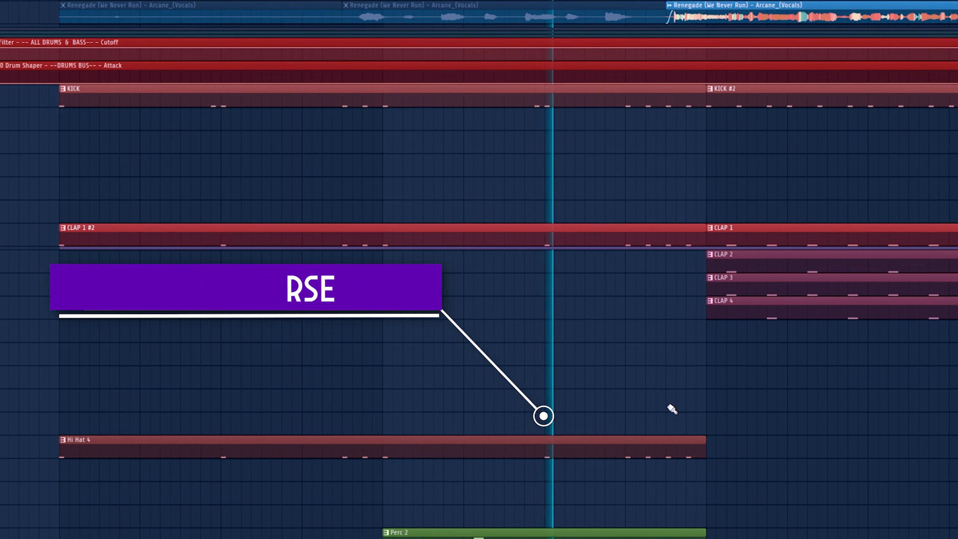
{"action": "scroll", "coordinate": [731, 408], "scroll_direction": "up", "scroll_amount": 5}
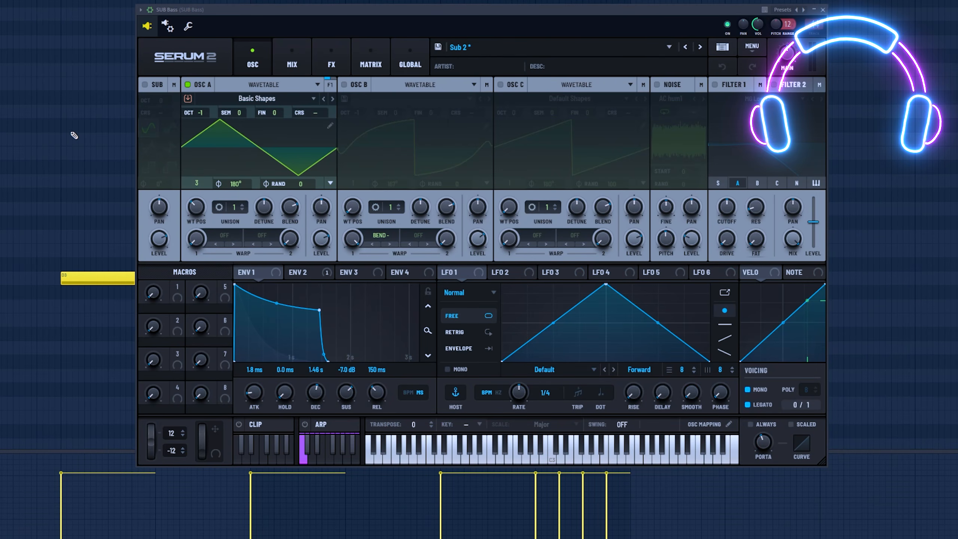
Step: Inspect the mixing and effects settings of the SUB Bass synth's Sub 2 preset
{"action": "left_click", "coordinate": [292, 62]}
{"action": "left_click", "coordinate": [326, 70]}
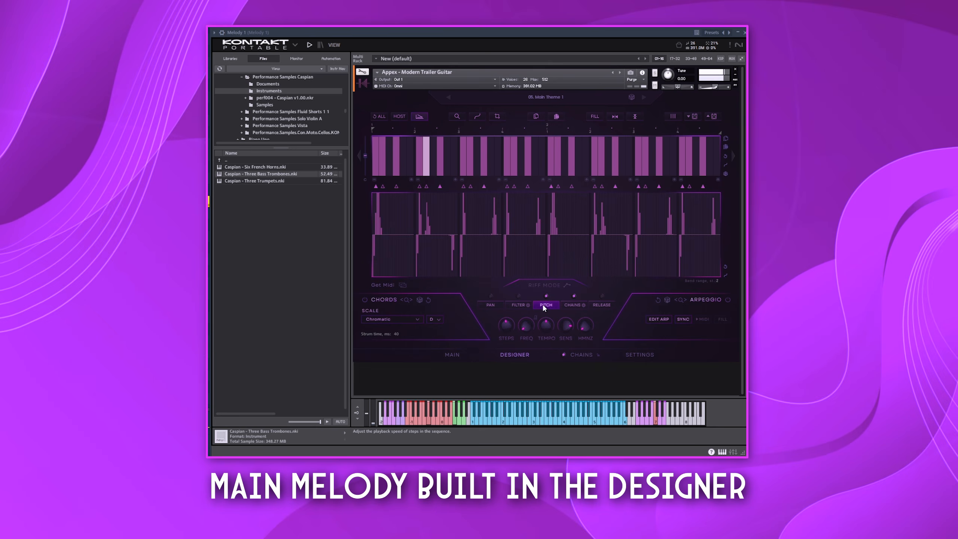
Step: Show the pitch sequence of Melody 1's Modern Trailer Guitar and select its bounced High, Mid and Low LD clips
{"action": "left_click", "coordinate": [543, 304]}
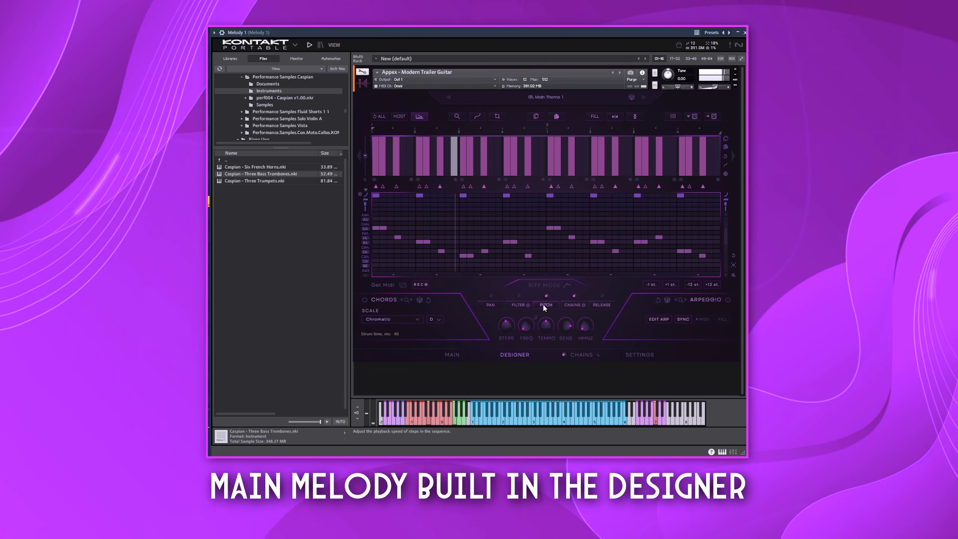
{"action": "left_click", "coordinate": [545, 304]}
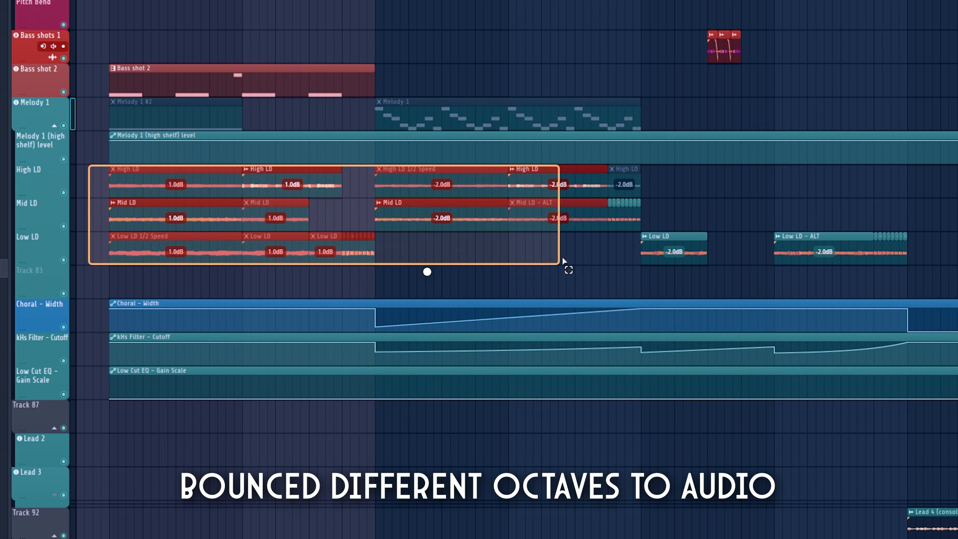
{"action": "left_click_drag", "start_coordinate": [567, 265], "coordinate": [956, 296]}
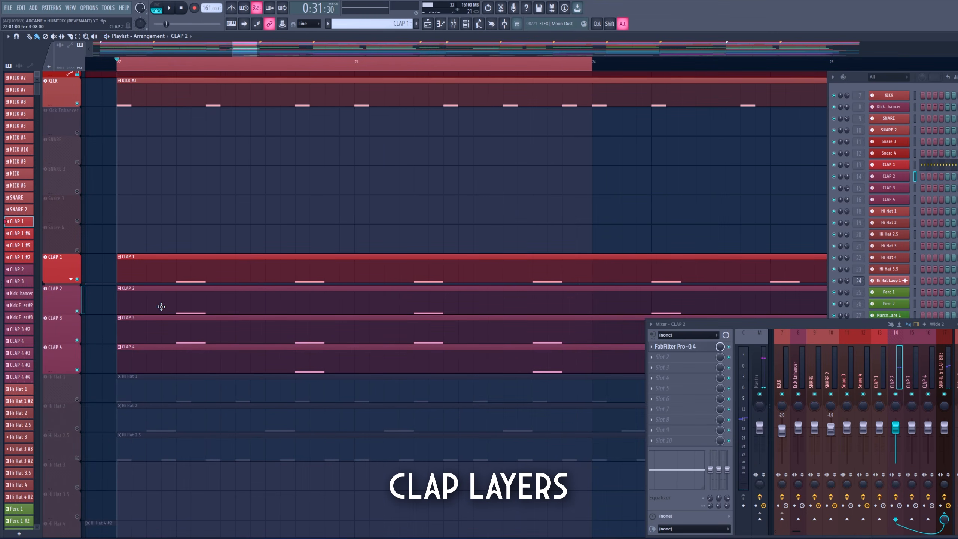
Step: Audition the CLAP 3, CLAP 4, Hi Hat 2 and Hi Hat 2.5 clips one by one
{"action": "left_click", "coordinate": [156, 334]}
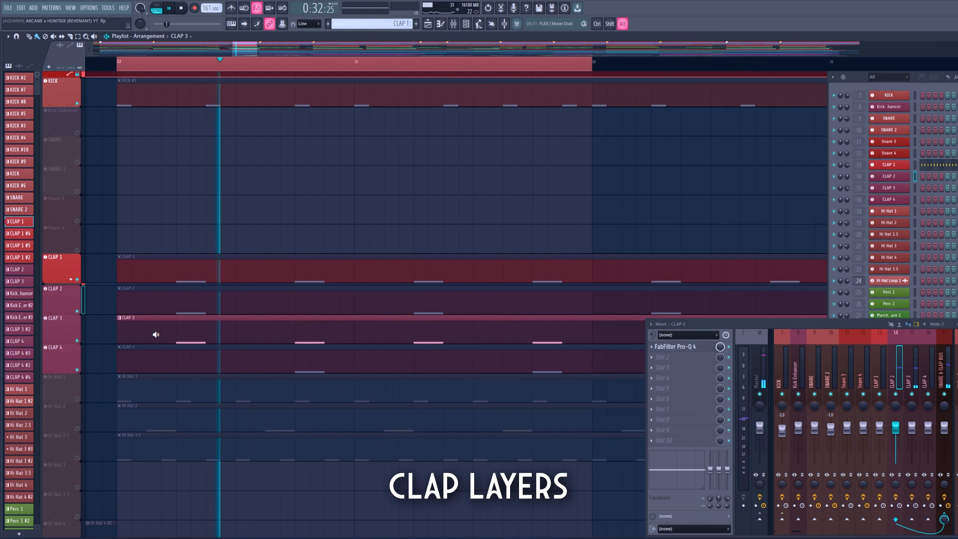
{"action": "left_click", "coordinate": [229, 357]}
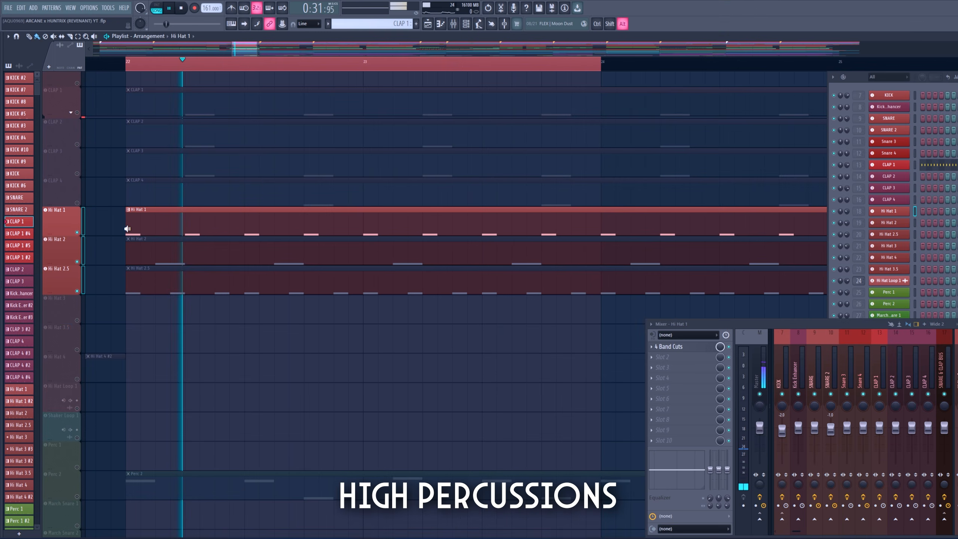
{"action": "left_click", "coordinate": [132, 259]}
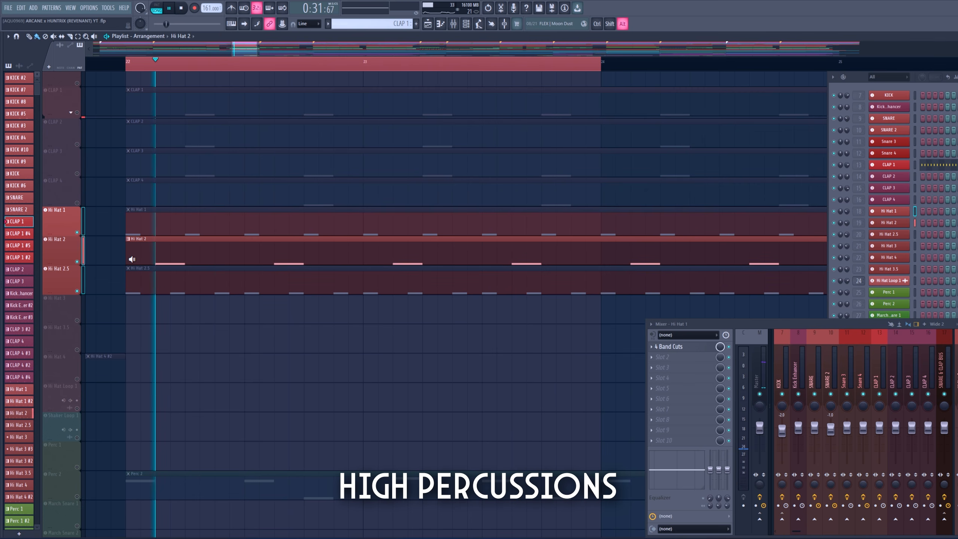
{"action": "left_click", "coordinate": [128, 283]}
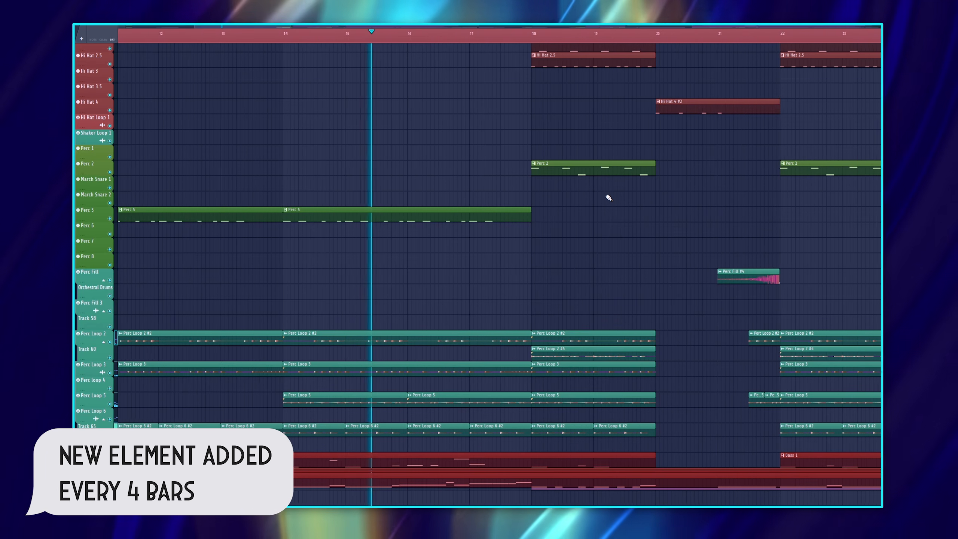
Step: Inspect the effects chain of the Bass 1 synth's XLNT-BS Drop it preset
{"action": "scroll", "coordinate": [609, 198], "scroll_direction": "up", "scroll_amount": 3}
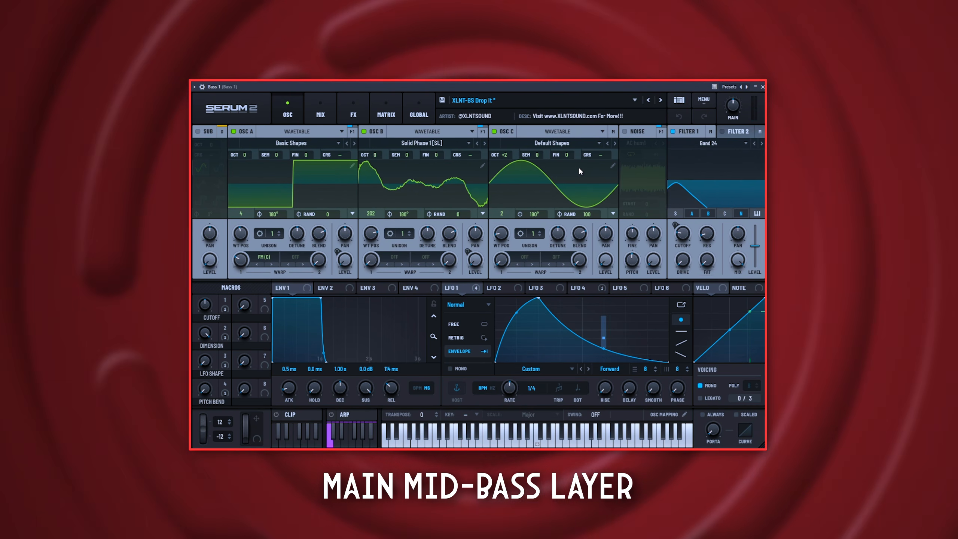
{"action": "left_click", "coordinate": [352, 114]}
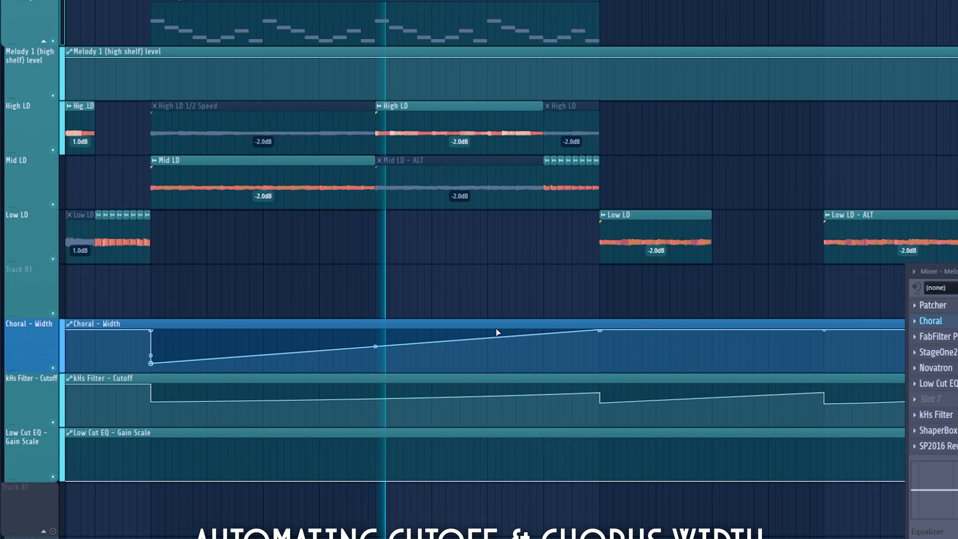
Step: Review the Choral width and kHs Filter cutoff automation under the LD clips, and the drum variations around bar 18
{"action": "left_click_drag", "start_coordinate": [410, 267], "coordinate": [499, 411]}
{"action": "left_click", "coordinate": [507, 294]}
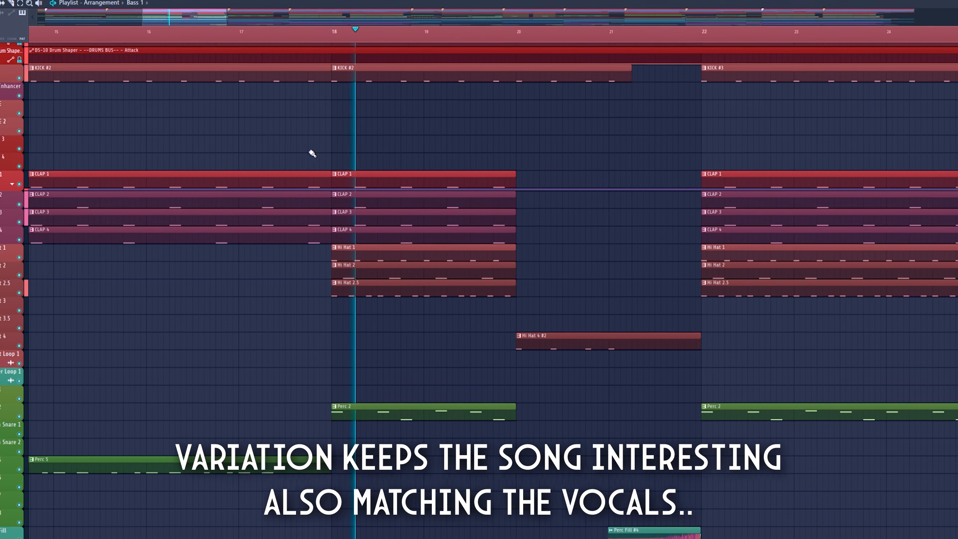
{"action": "scroll", "coordinate": [312, 153], "scroll_direction": "down", "scroll_amount": 8}
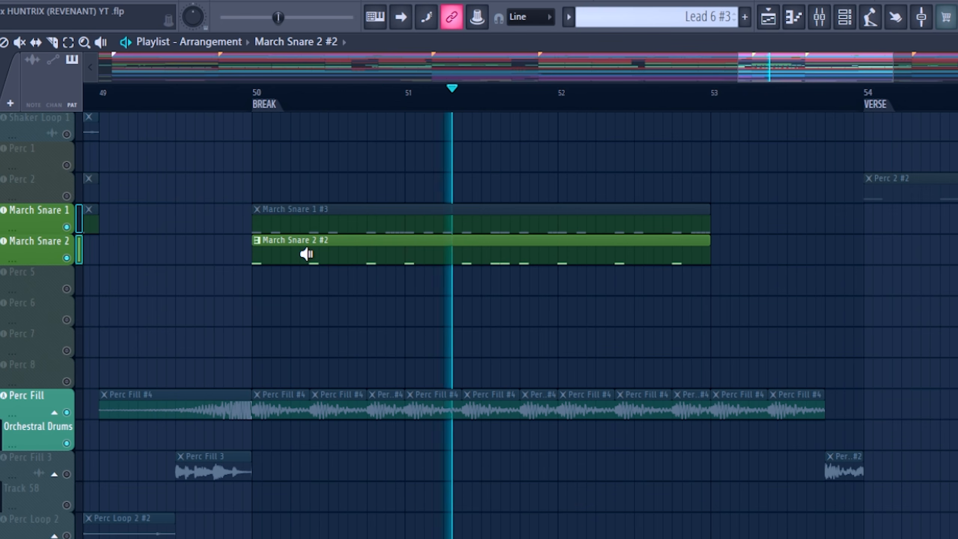
Step: Preview the Marching snare Loop #2 and Perc Fill 3 clips around the Break marker on their own
{"action": "key", "text": "space"}
{"action": "scroll", "coordinate": [624, 330], "scroll_direction": "up", "scroll_amount": 3}
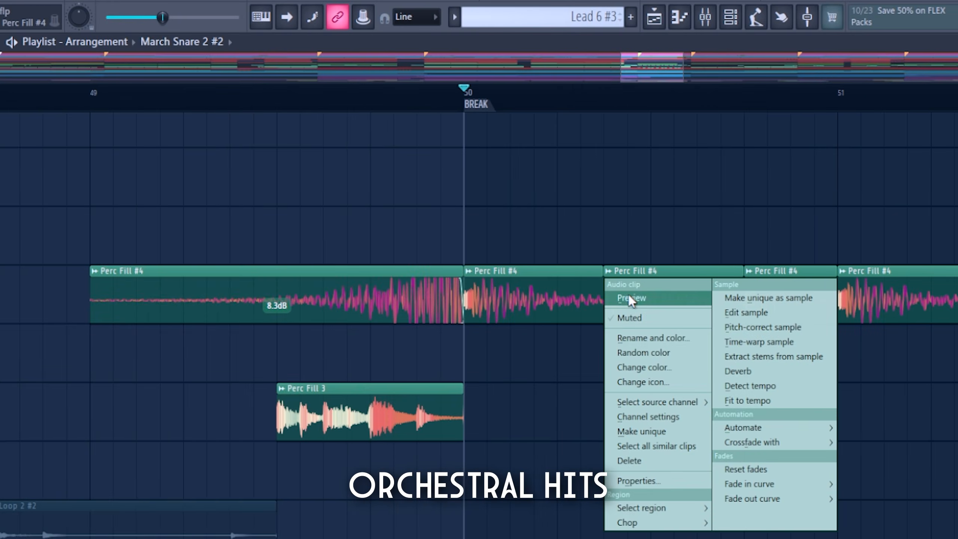
{"action": "right_click", "coordinate": [369, 183]}
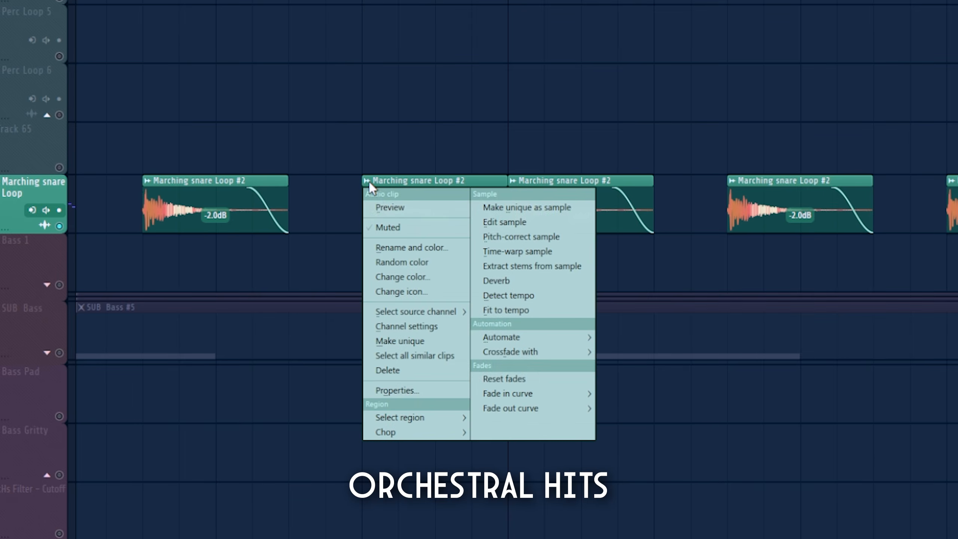
{"action": "left_click", "coordinate": [377, 202]}
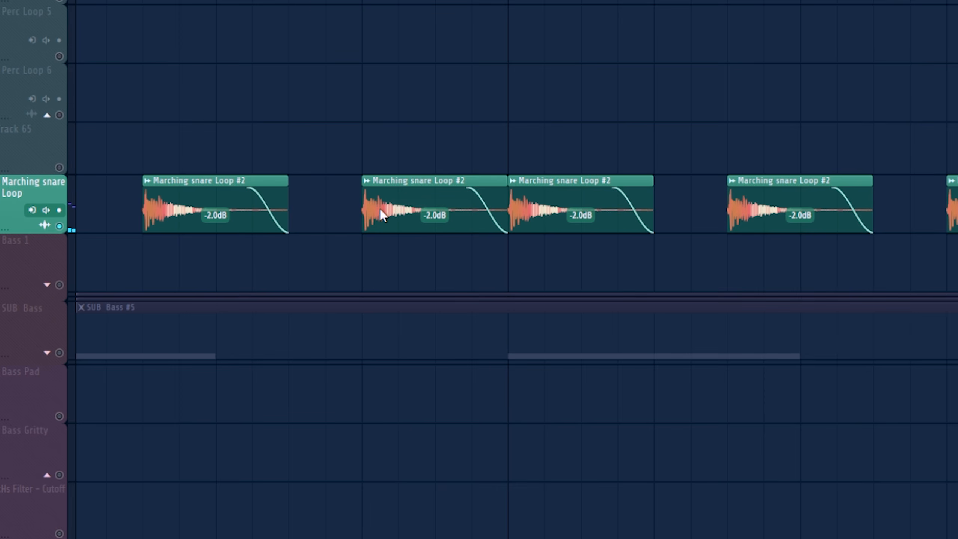
{"action": "scroll", "coordinate": [381, 210], "scroll_direction": "down", "scroll_amount": 3}
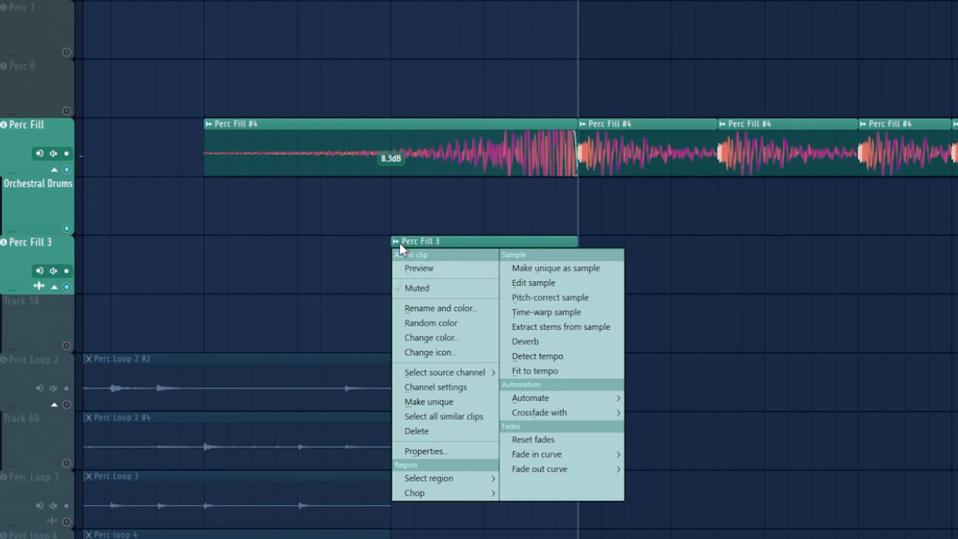
{"action": "left_click", "coordinate": [420, 268]}
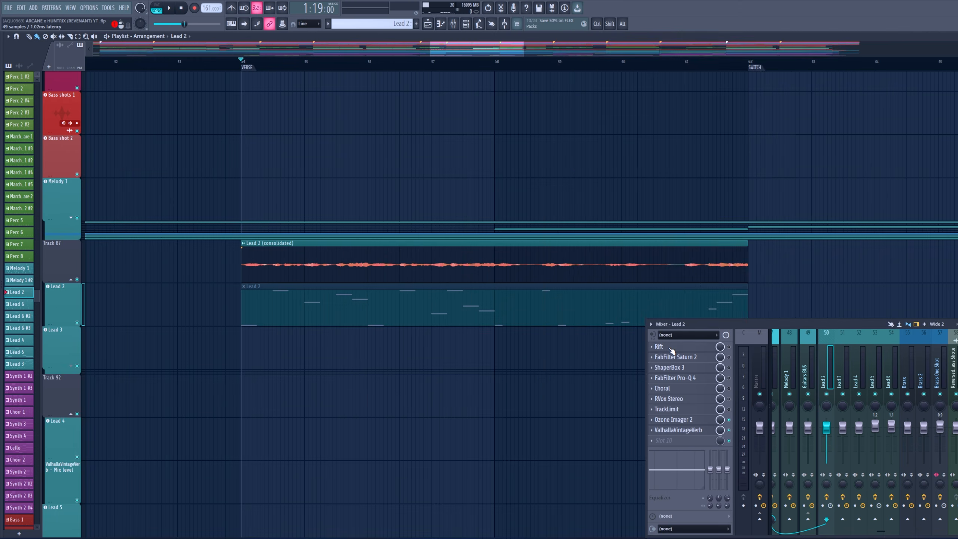
Step: Open the Rift effect on the Lead 2 mixer track
{"action": "left_click", "coordinate": [671, 349]}
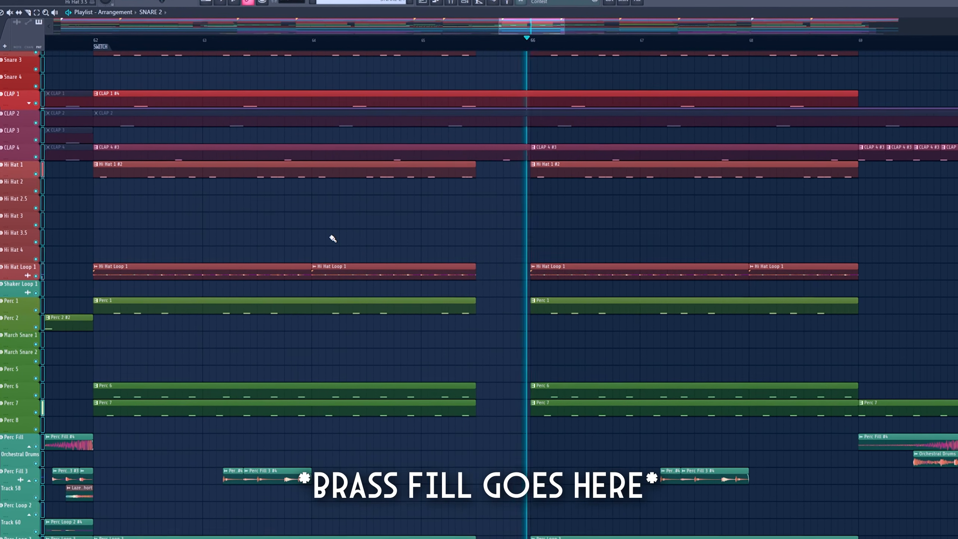
Step: Review the drum, bass, LD melody and brass clips of the Switch section during playback
{"action": "scroll", "coordinate": [323, 239], "scroll_direction": "down", "scroll_amount": 4}
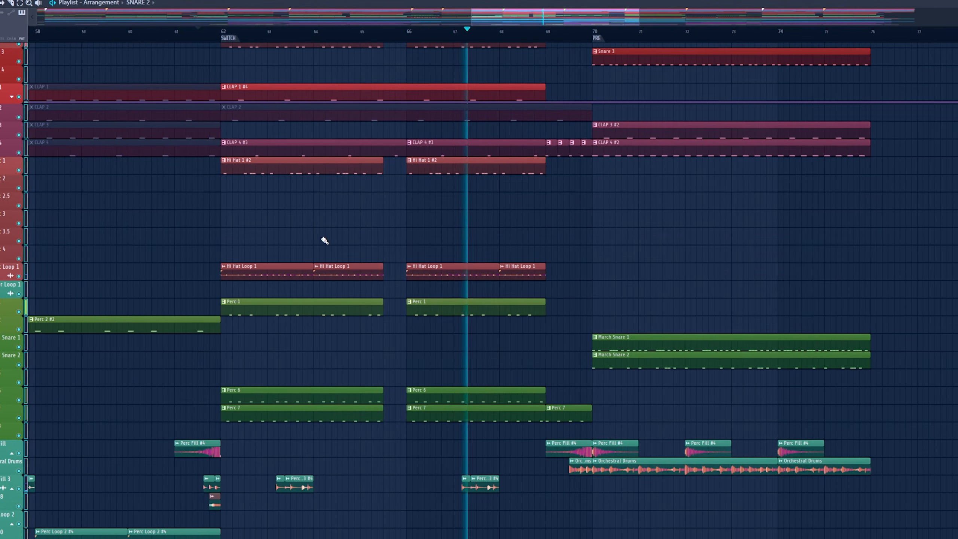
{"action": "scroll", "coordinate": [600, 269], "scroll_direction": "up", "scroll_amount": 6}
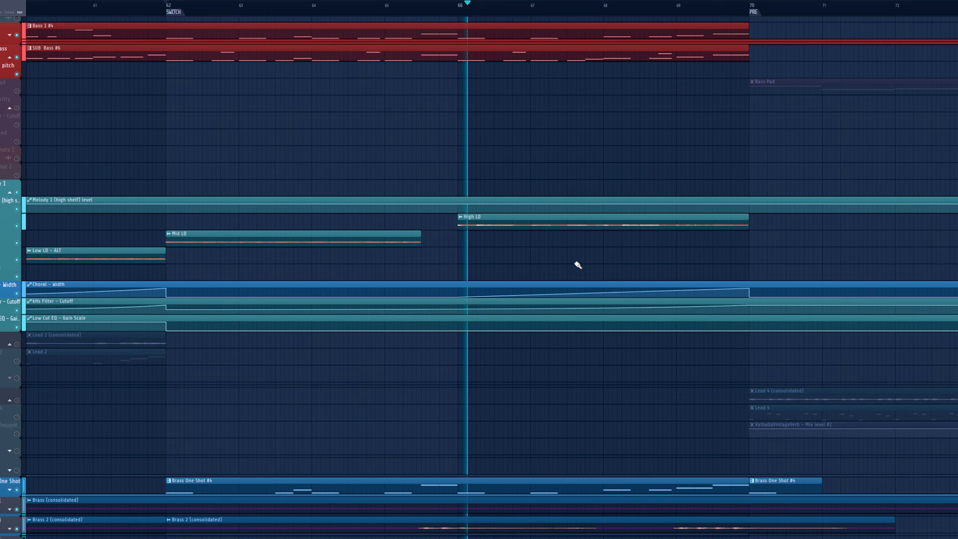
{"action": "left_click_drag", "start_coordinate": [576, 263], "coordinate": [411, 340]}
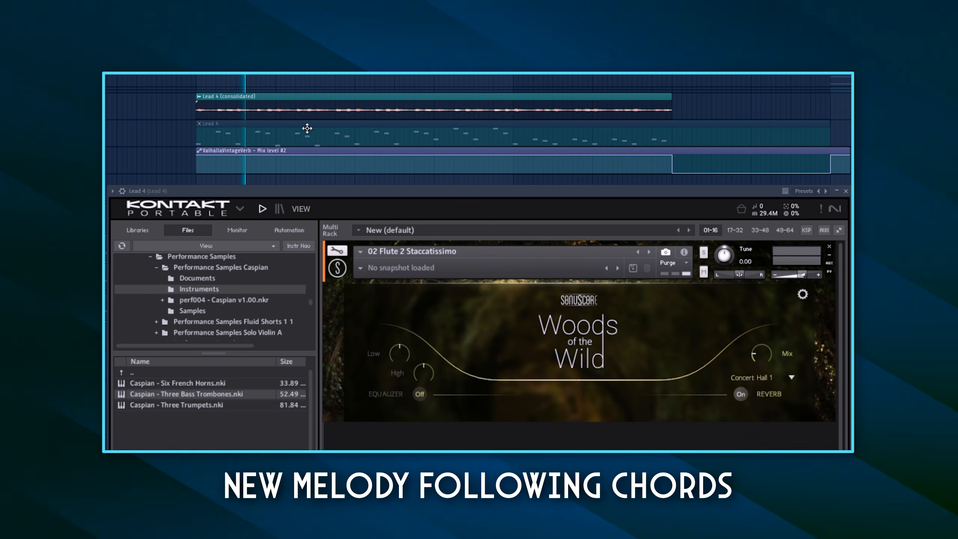
Step: Close the Lead 4 instrument window and move the Synth 2 window aside over its chord notes
{"action": "left_click", "coordinate": [846, 191]}
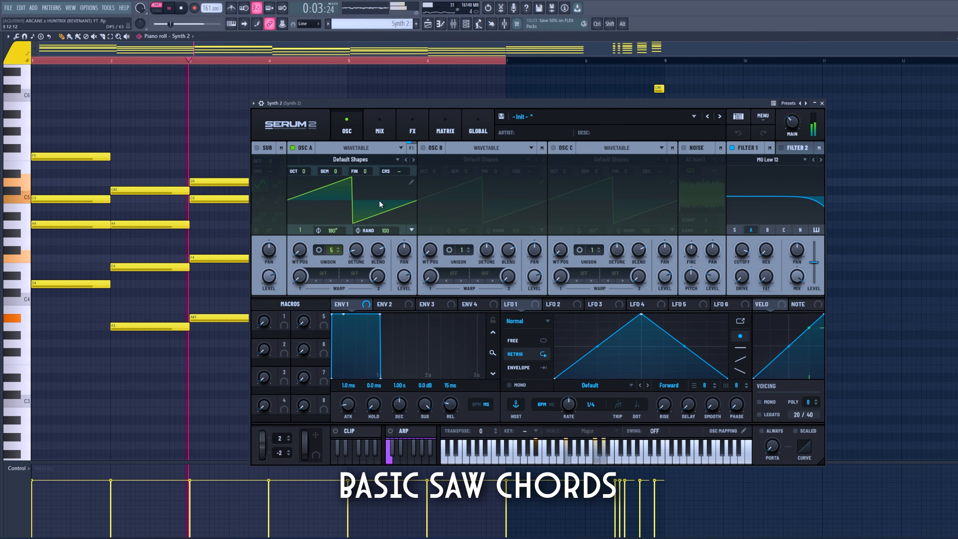
{"action": "left_click_drag", "start_coordinate": [432, 103], "coordinate": [522, 98]}
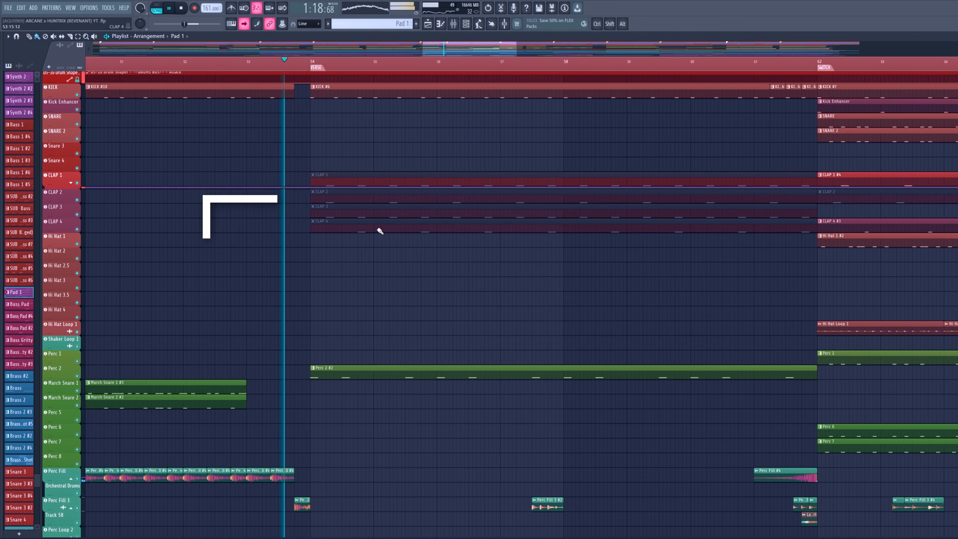
Step: Look through the percussion, bass, lead and brass tracks from the Verse into the Switch section during playback
{"action": "scroll", "coordinate": [475, 278], "scroll_direction": "down", "scroll_amount": 10}
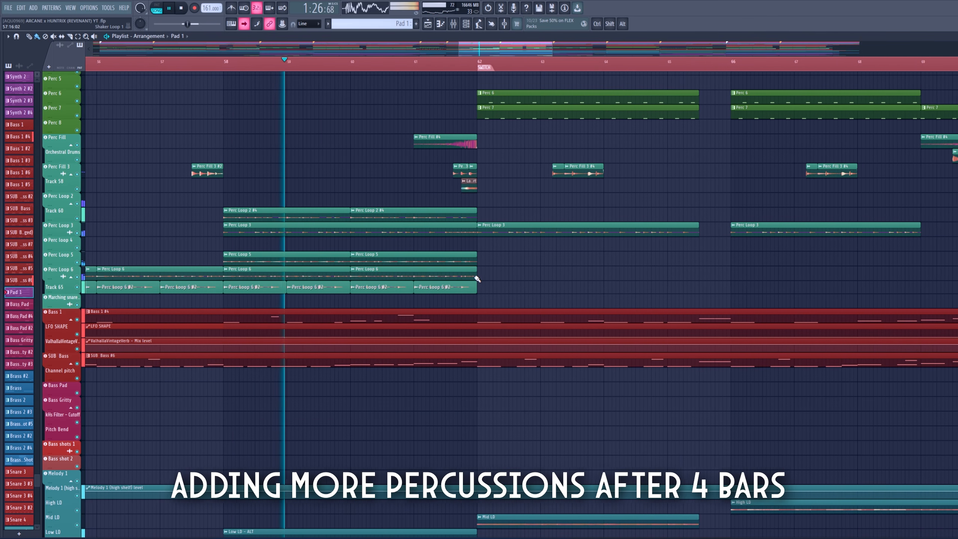
{"action": "scroll", "coordinate": [478, 278], "scroll_direction": "down", "scroll_amount": 6}
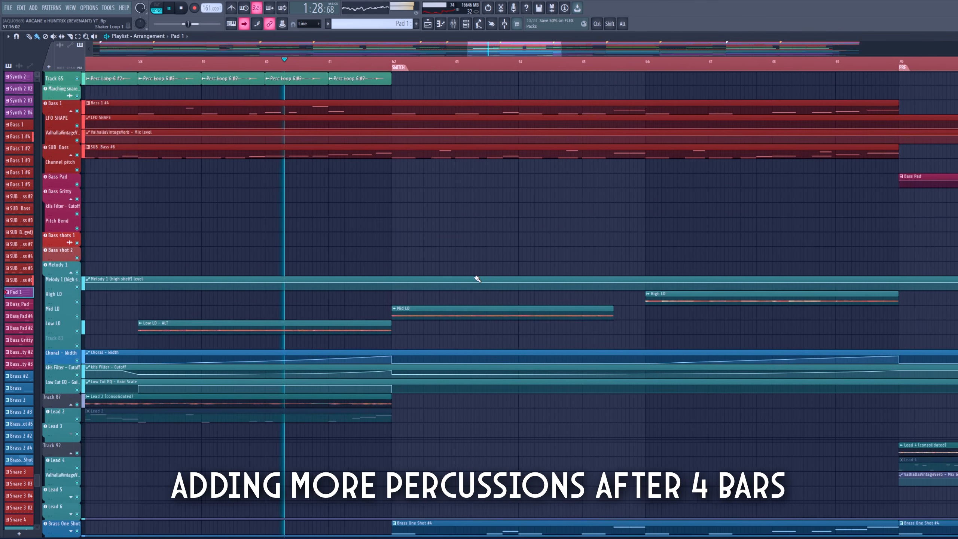
{"action": "scroll", "coordinate": [478, 278], "scroll_direction": "down", "scroll_amount": 2}
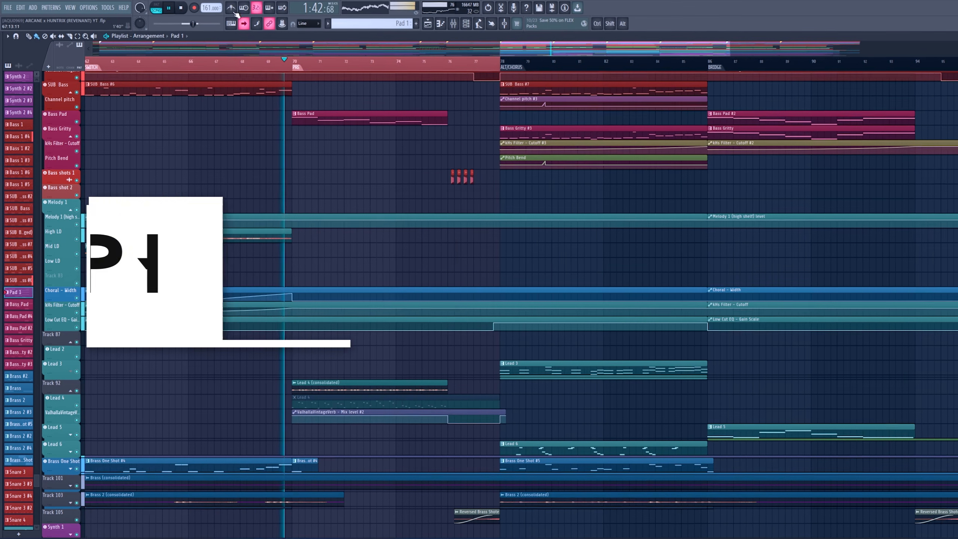
Step: Turn off playlist auto-scrolling and review the drum, percussion and bass tracks of the Pre section
{"action": "left_click", "coordinate": [244, 23]}
{"action": "scroll", "coordinate": [304, 203], "scroll_direction": "up", "scroll_amount": 4}
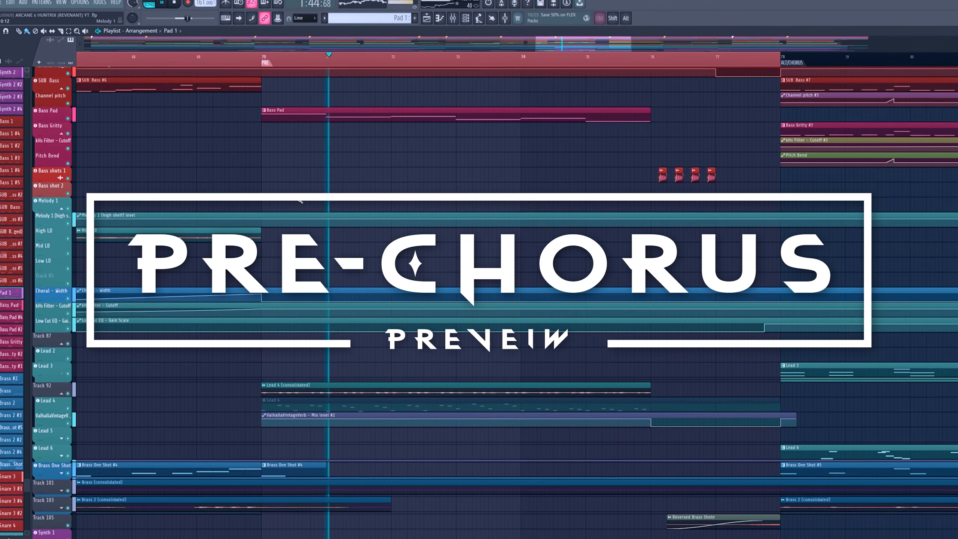
{"action": "scroll", "coordinate": [302, 201], "scroll_direction": "up", "scroll_amount": 8}
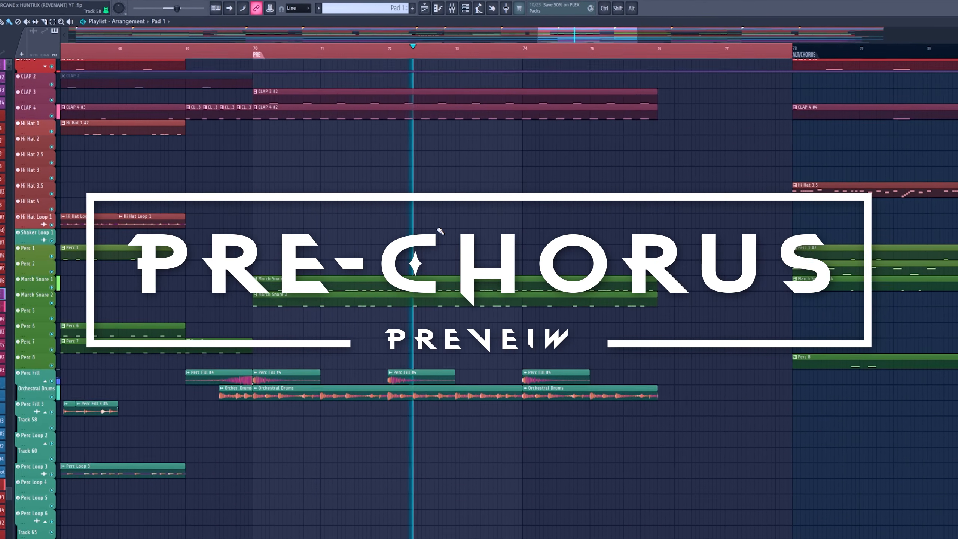
{"action": "scroll", "coordinate": [439, 231], "scroll_direction": "up", "scroll_amount": 10}
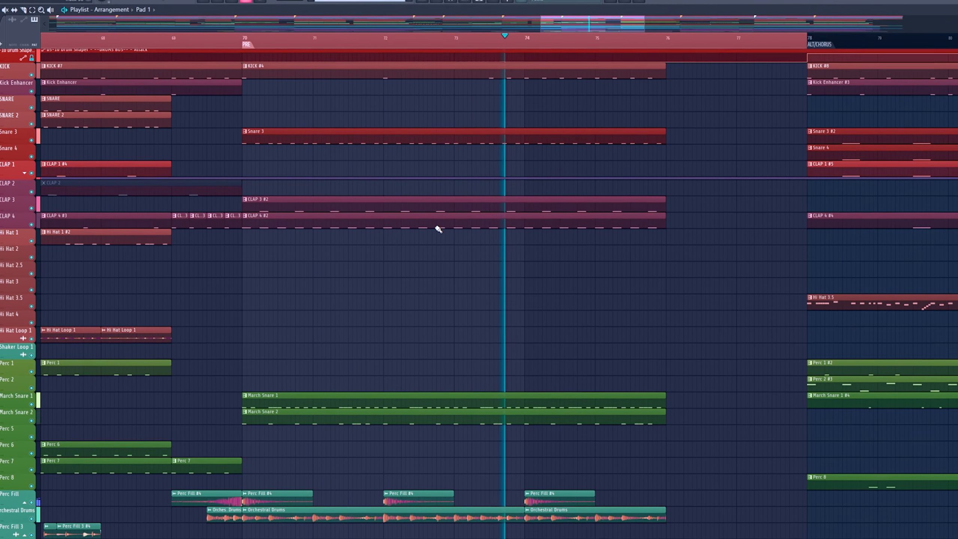
{"action": "scroll", "coordinate": [433, 232], "scroll_direction": "down", "scroll_amount": 8}
{"action": "scroll", "coordinate": [499, 246], "scroll_direction": "down", "scroll_amount": 8}
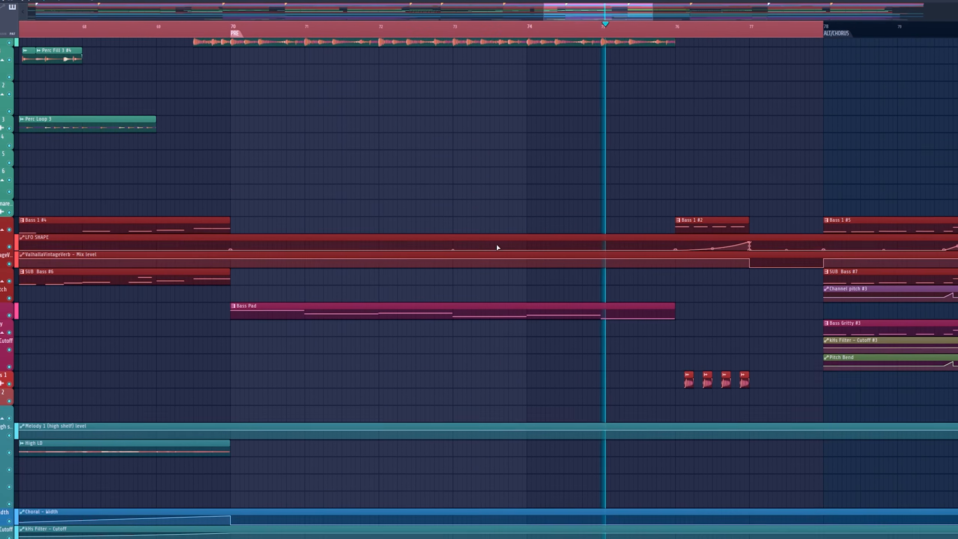
{"action": "scroll", "coordinate": [638, 336], "scroll_direction": "up", "scroll_amount": 3}
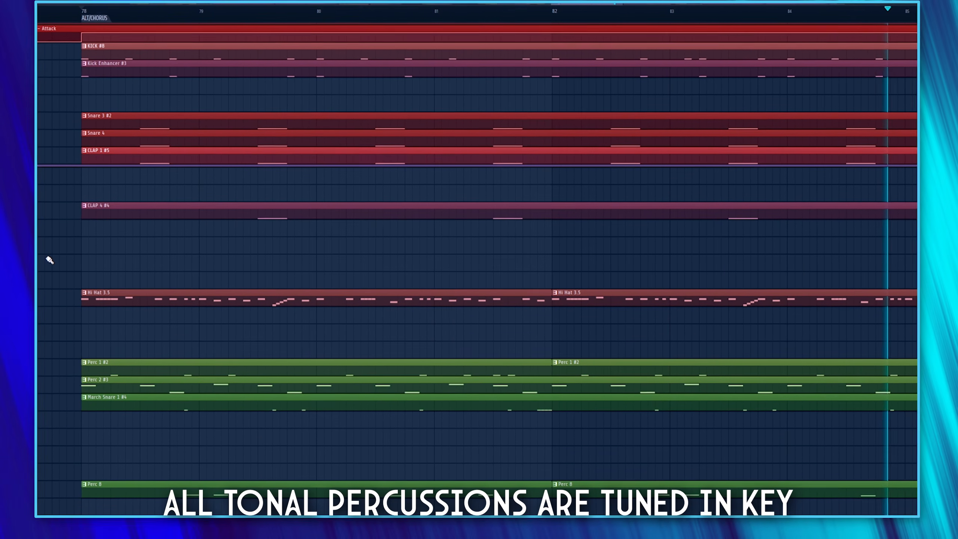
Step: Look through the Alt/Chorus percussion tracks, inspect the effects of the Bass Gritty instrument and close its window
{"action": "scroll", "coordinate": [57, 260], "scroll_direction": "down", "scroll_amount": 3}
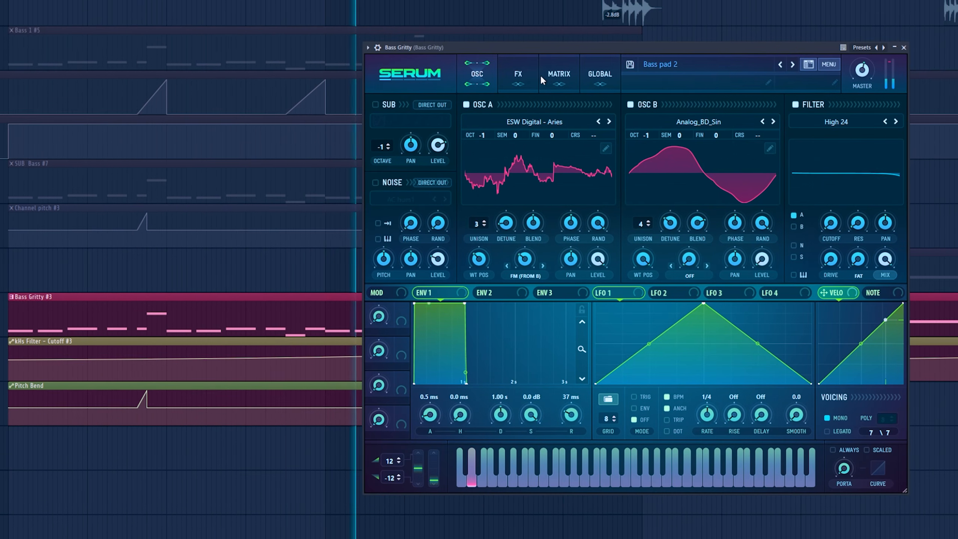
{"action": "left_click", "coordinate": [524, 77]}
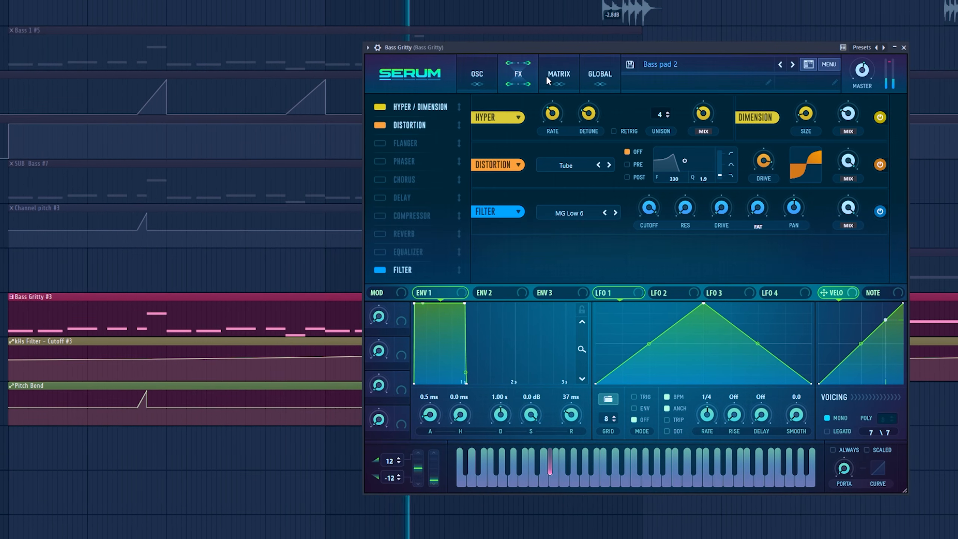
{"action": "left_click", "coordinate": [904, 47]}
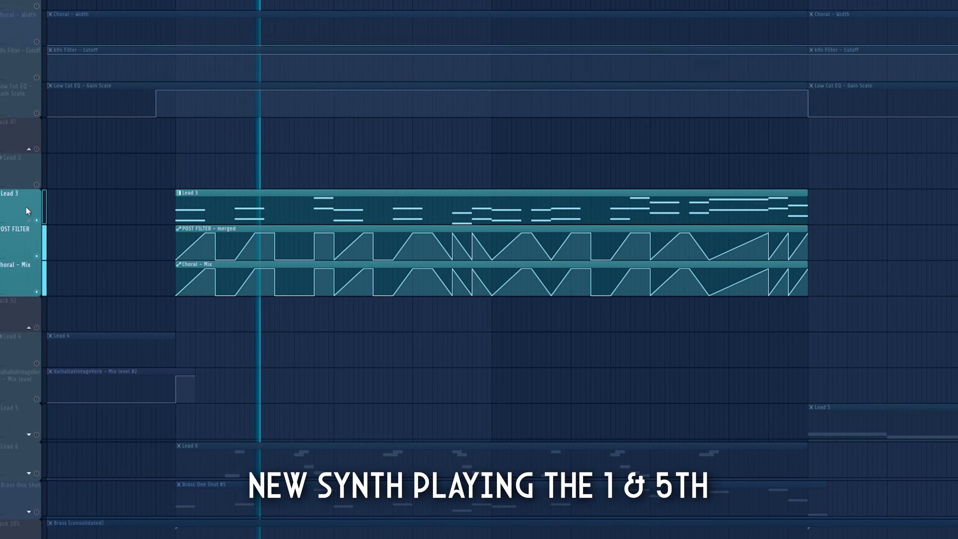
Step: Inspect the Lead 3 instrument's oscillators and effects, close its window and examine the POST FILTER and Choral - Mix automation
{"action": "left_click", "coordinate": [33, 210]}
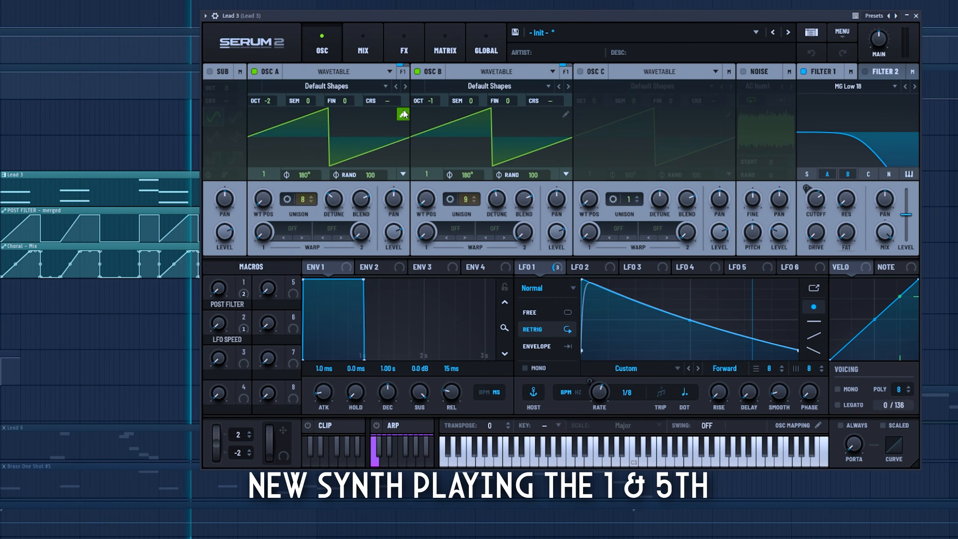
{"action": "left_click", "coordinate": [404, 51]}
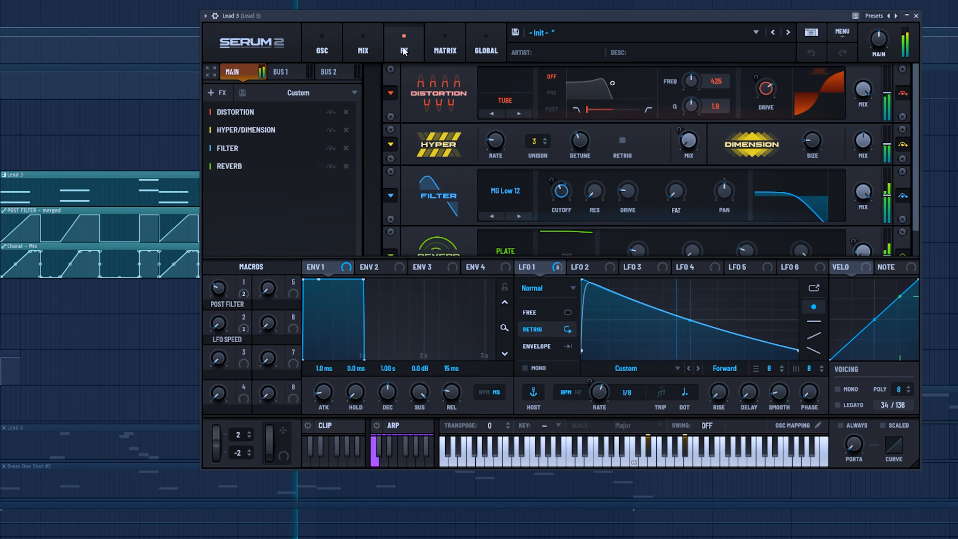
{"action": "left_click", "coordinate": [916, 16]}
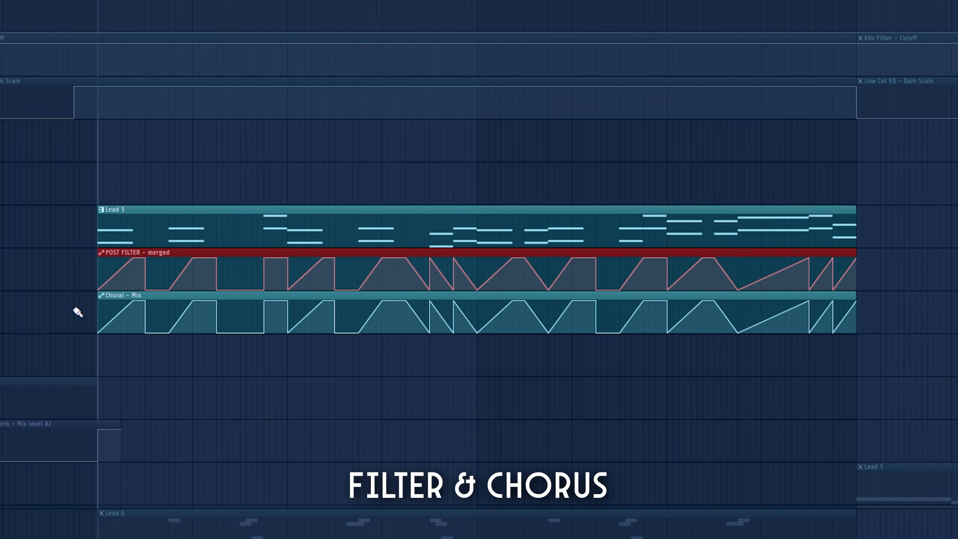
{"action": "left_click_drag", "start_coordinate": [77, 312], "coordinate": [138, 316]}
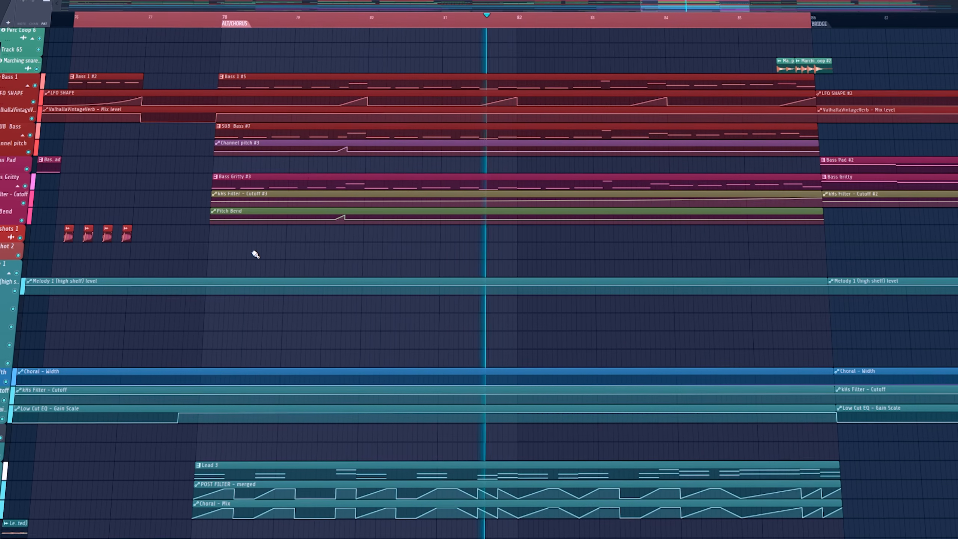
Step: Look through the bass, lead, brass and effects tracks of the Alt/Chorus section during playback
{"action": "scroll", "coordinate": [249, 255], "scroll_direction": "down", "scroll_amount": 10}
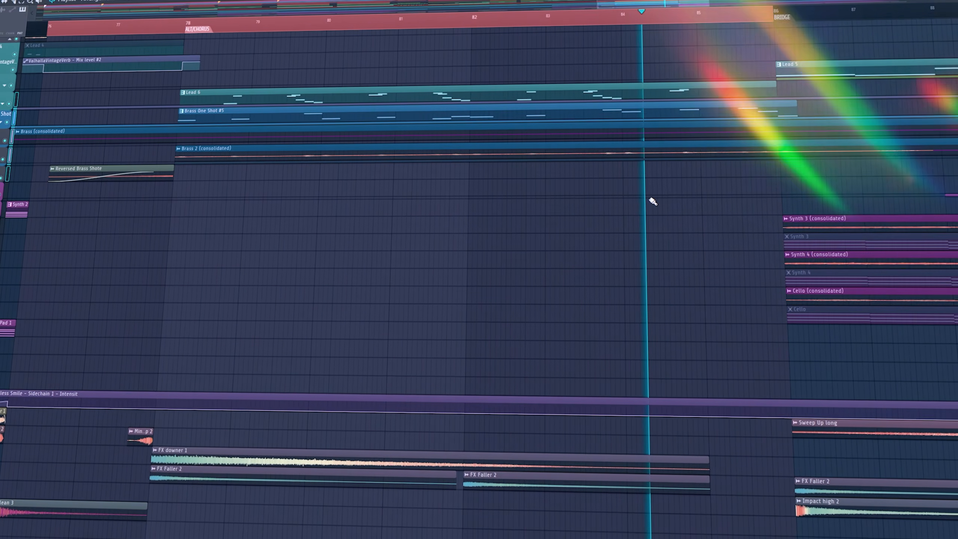
{"action": "scroll", "coordinate": [645, 200], "scroll_direction": "up", "scroll_amount": 6}
{"action": "scroll", "coordinate": [637, 200], "scroll_direction": "up", "scroll_amount": 8}
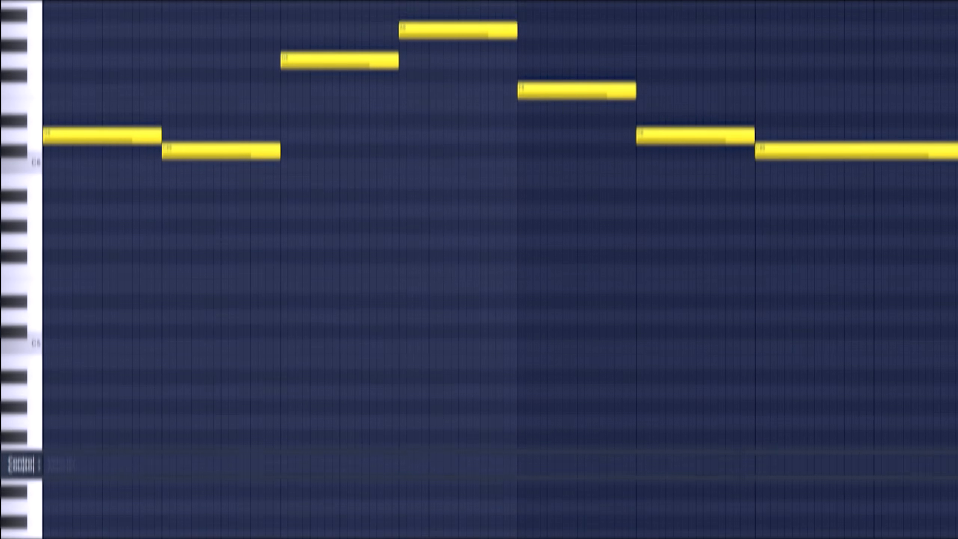
Step: Examine the Synth 3, Synth 4 and Cello chord layers of the Bridge and open ShaperBox on the Cello's mixer track
{"action": "scroll", "coordinate": [459, 247], "scroll_direction": "up", "scroll_amount": 4}
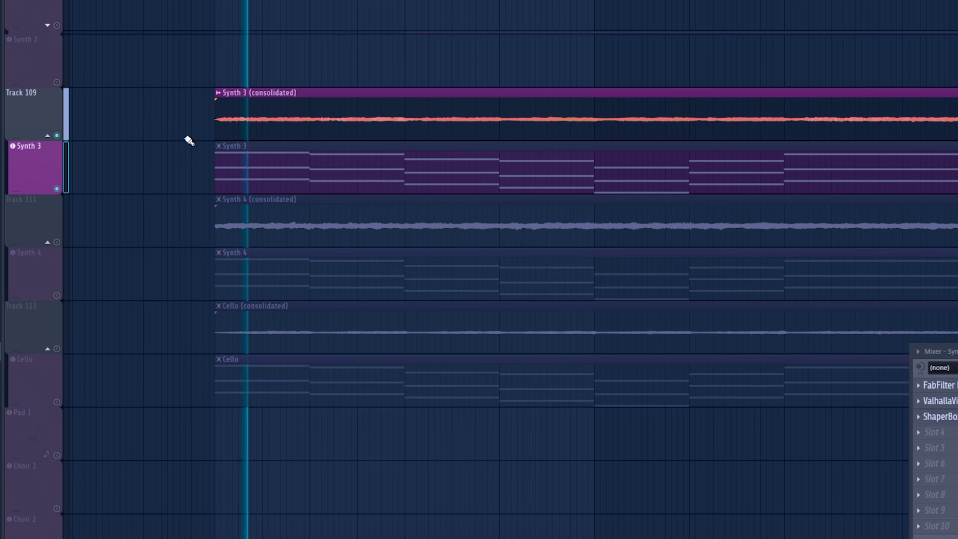
{"action": "double_click", "coordinate": [248, 169]}
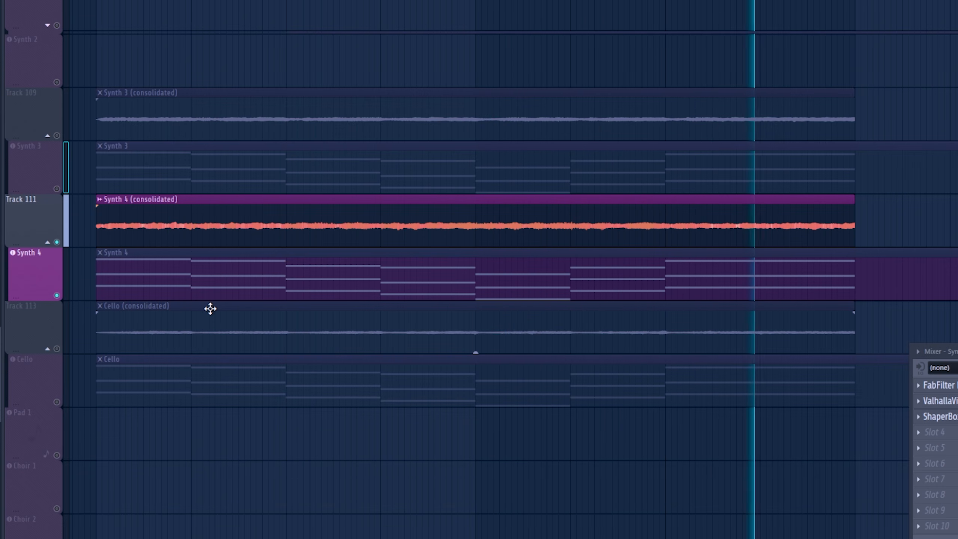
{"action": "left_click", "coordinate": [150, 364]}
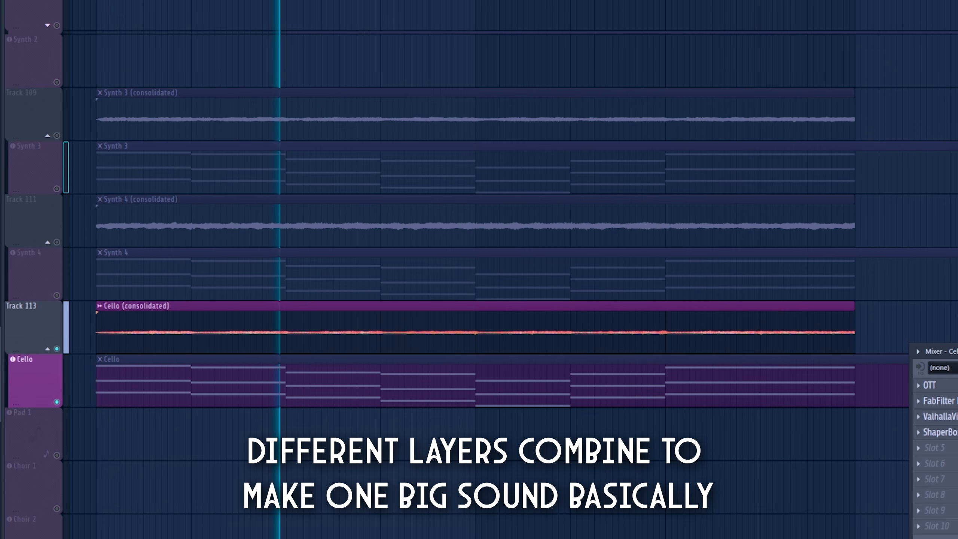
{"action": "left_click", "coordinate": [945, 433]}
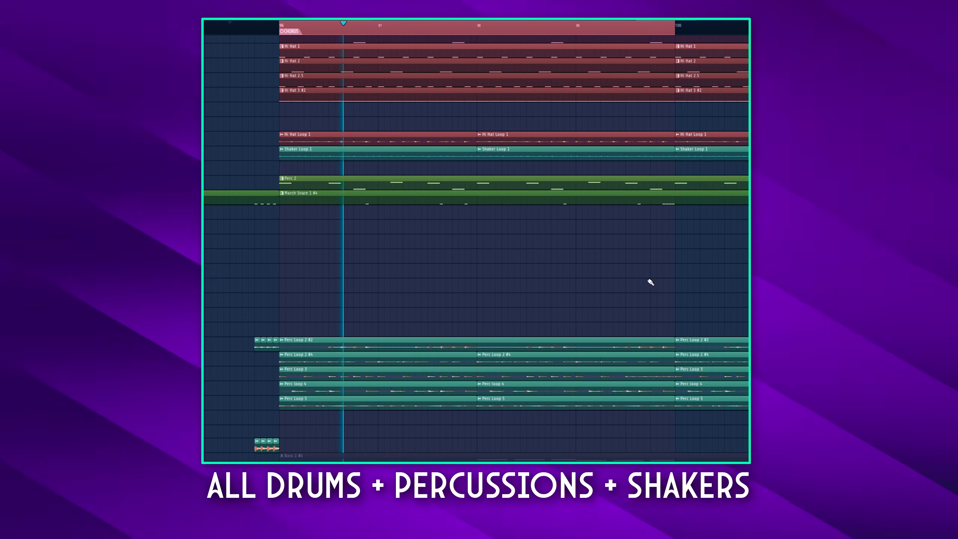
Step: Show the Synth 1 instrument's effects and move its window down off the chord fill notes
{"action": "scroll", "coordinate": [652, 285], "scroll_direction": "up", "scroll_amount": 3}
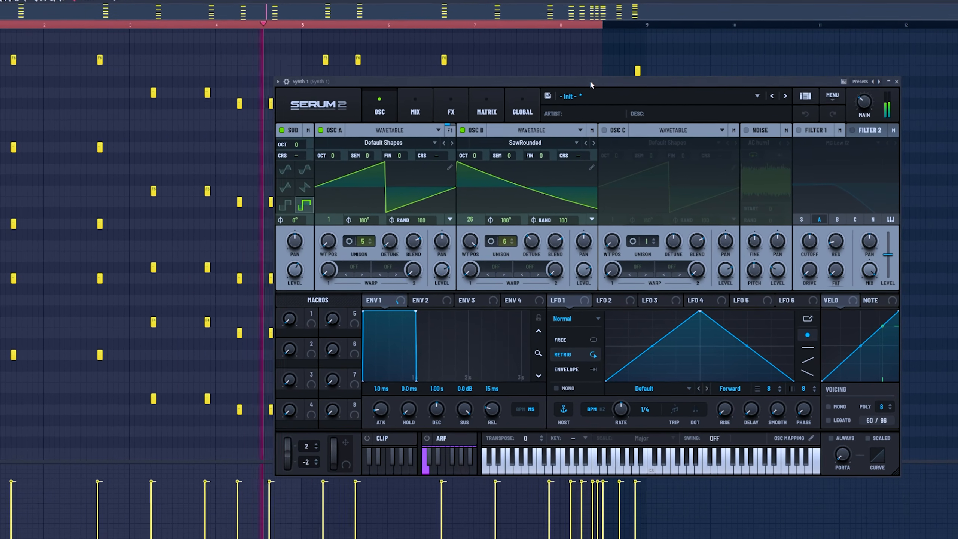
{"action": "left_click", "coordinate": [458, 111]}
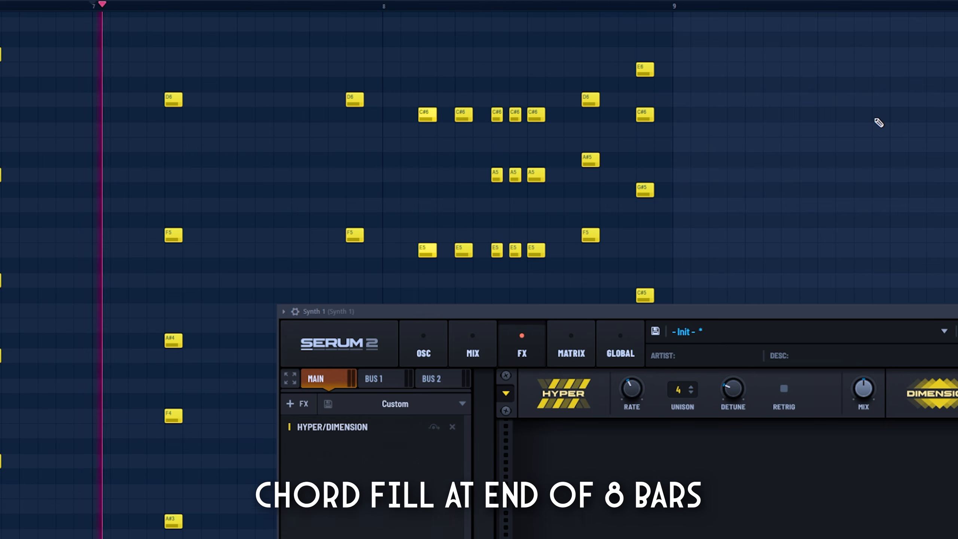
{"action": "left_click_drag", "start_coordinate": [726, 315], "coordinate": [712, 487]}
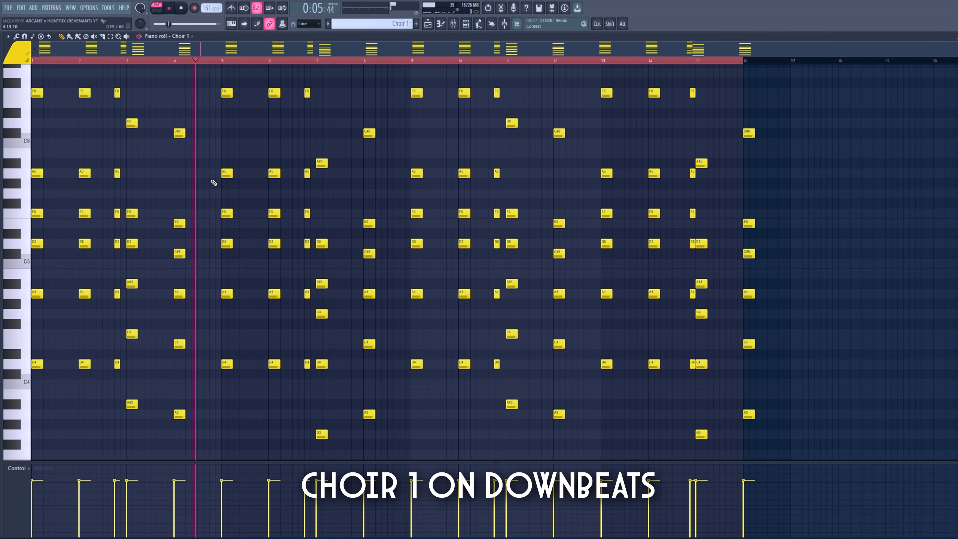
Step: Toggle playback while viewing the Choir 1 notes and look through the Chorus percussion, bass and lead tracks
{"action": "key", "text": "space"}
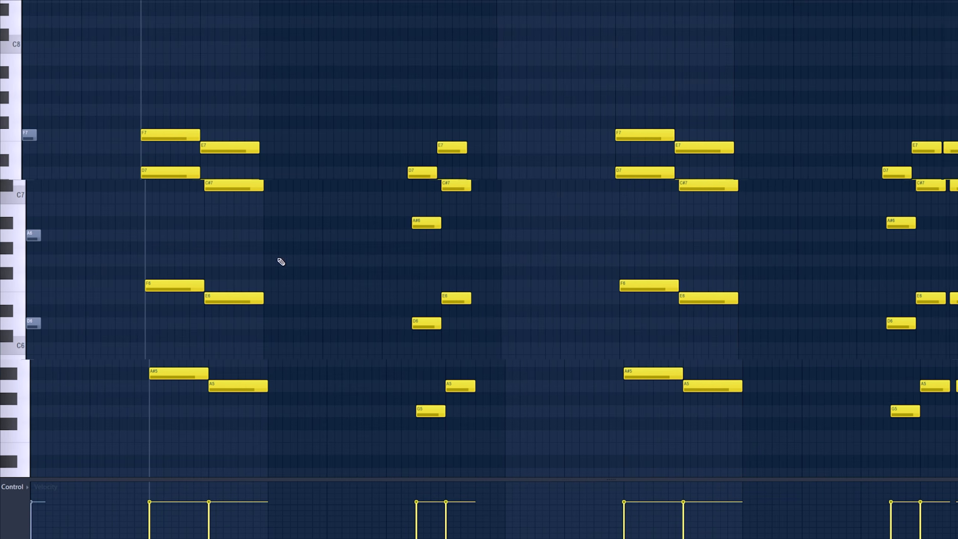
{"action": "key", "text": "space"}
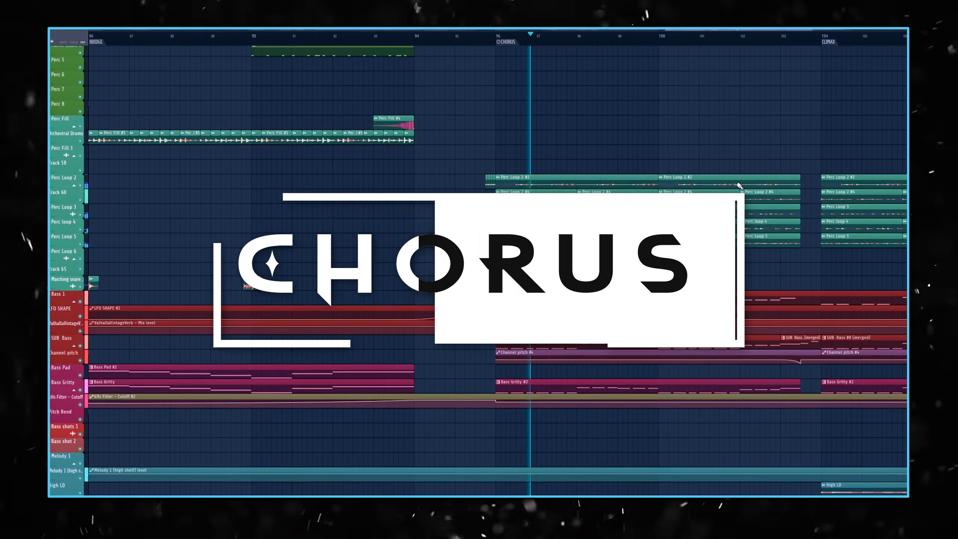
{"action": "scroll", "coordinate": [739, 184], "scroll_direction": "down", "scroll_amount": 6}
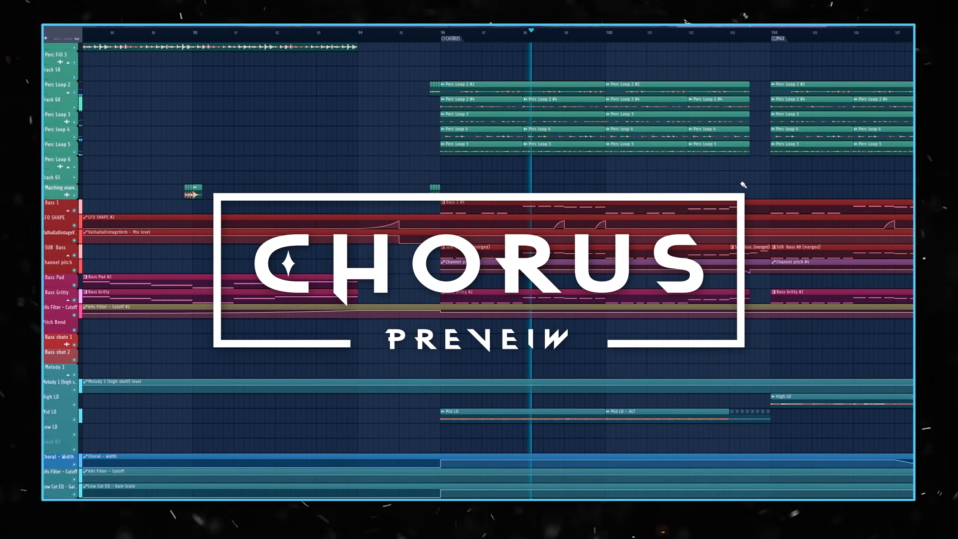